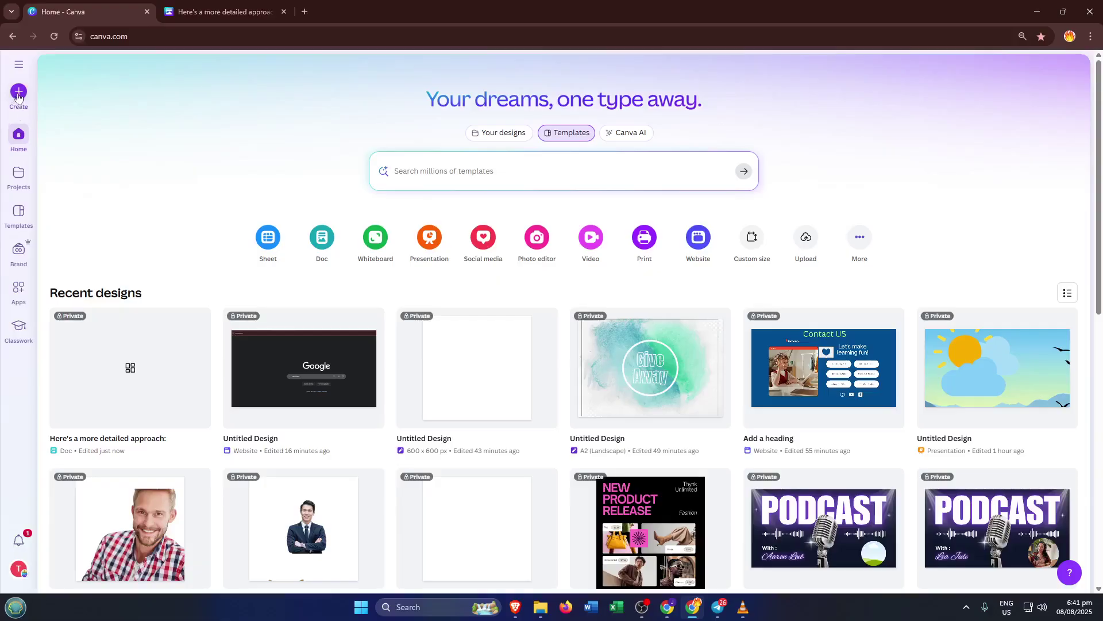
View the Docs options for creating a design and switch to the open "Here's a more detailed approach" doc
click(18, 95)
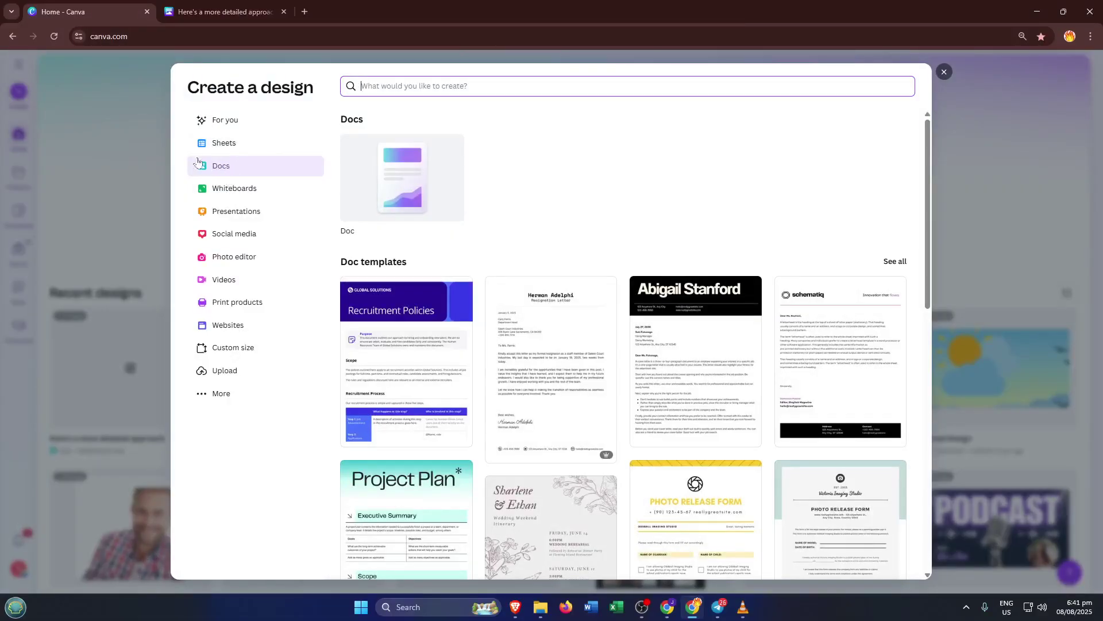
click(208, 6)
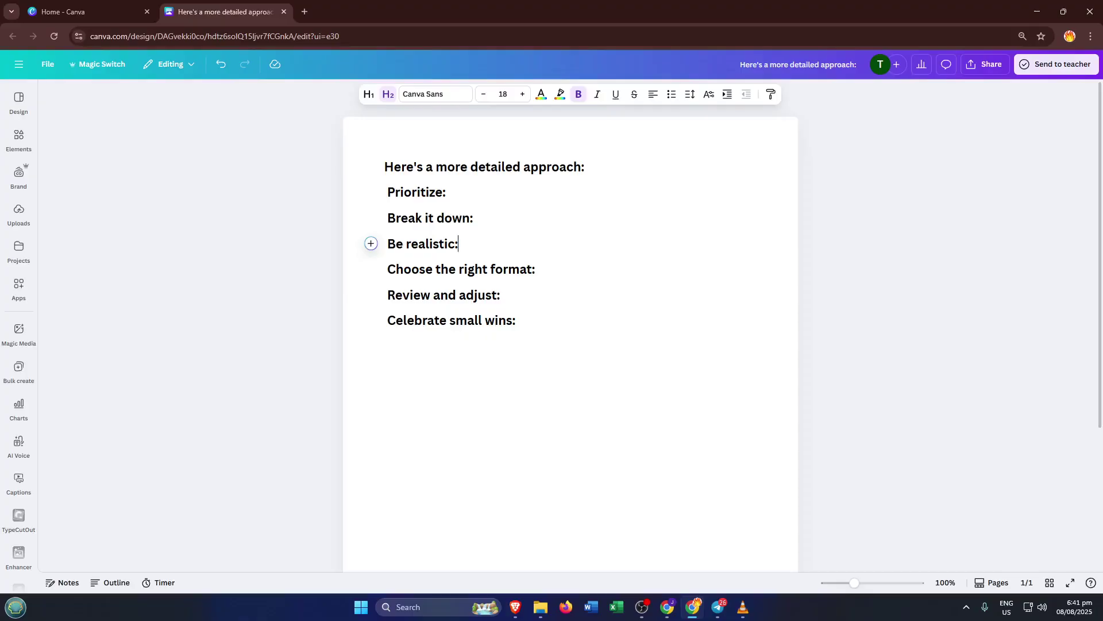
Format the six lines from "Prioritize:" to "Celebrate small wins:" as a bulleted list
key(shift+Right)
key(shift+Right)
key(shift+Right)
key(shift+Right)
key(shift+Right)
key(shift+Right)
key(shift+Right)
key(shift+Right)
key(shift+Right)
key(shift+Right)
key(shift+Right)
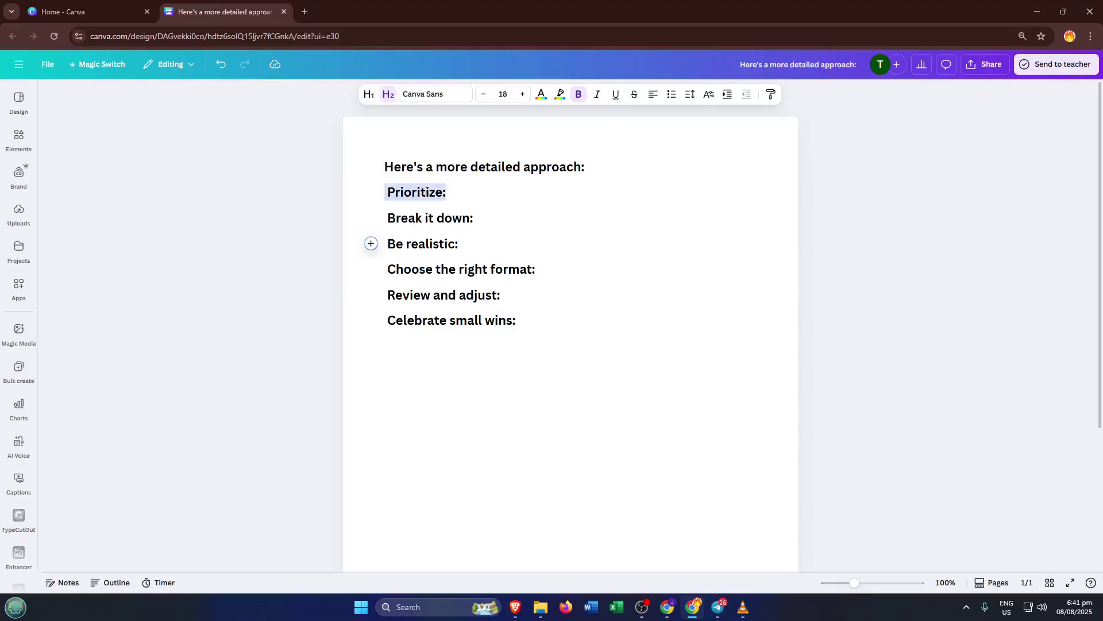
key(shift+Down)
key(shift+Down)
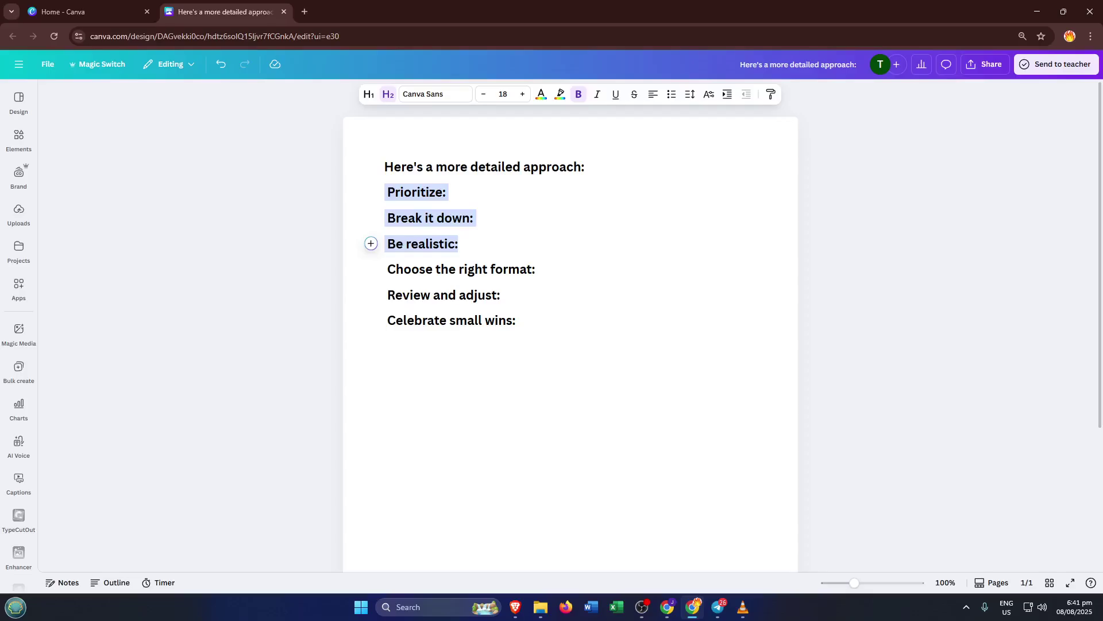
key(shift+Down)
key(shift+Down)
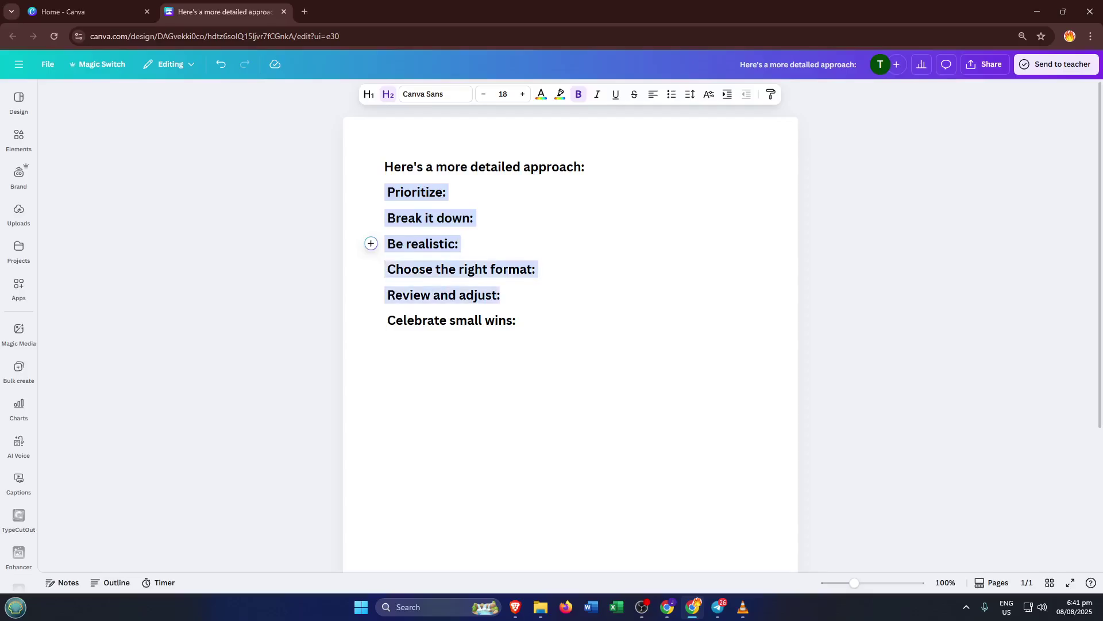
key(shift+Down)
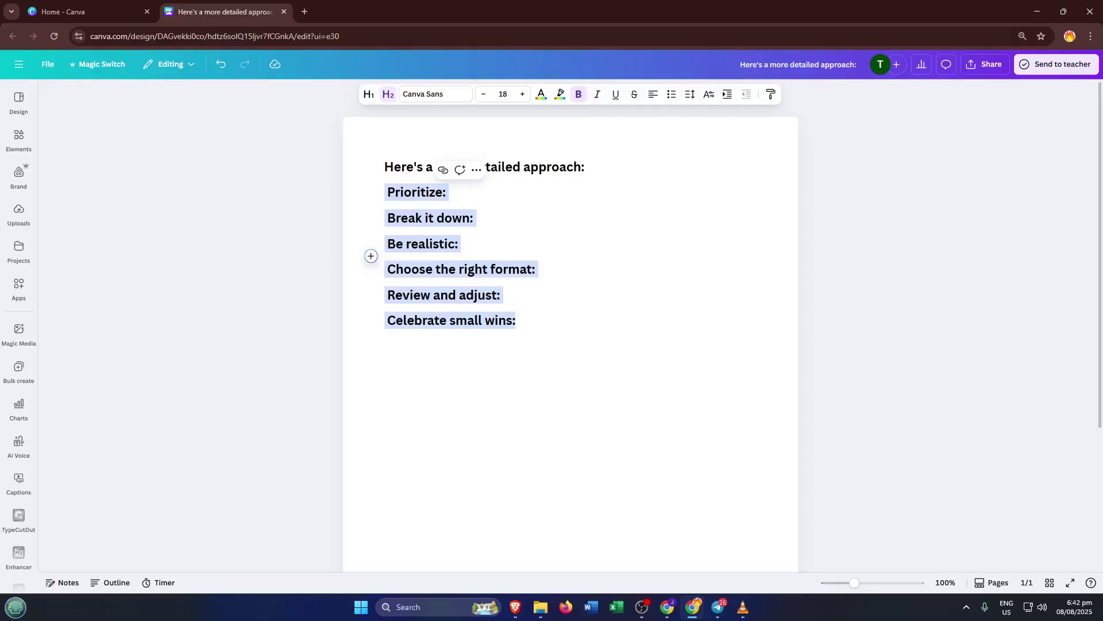
click(673, 96)
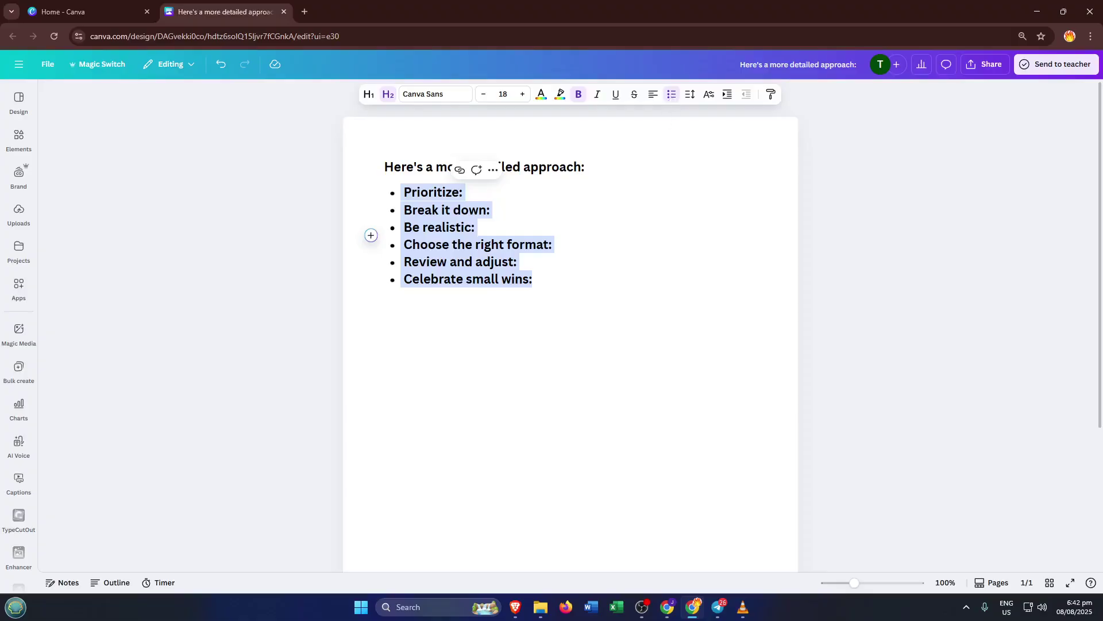
Cycle the six list items twice through numbered list, checklist and plain text styles, ending on bullets
click(491, 209)
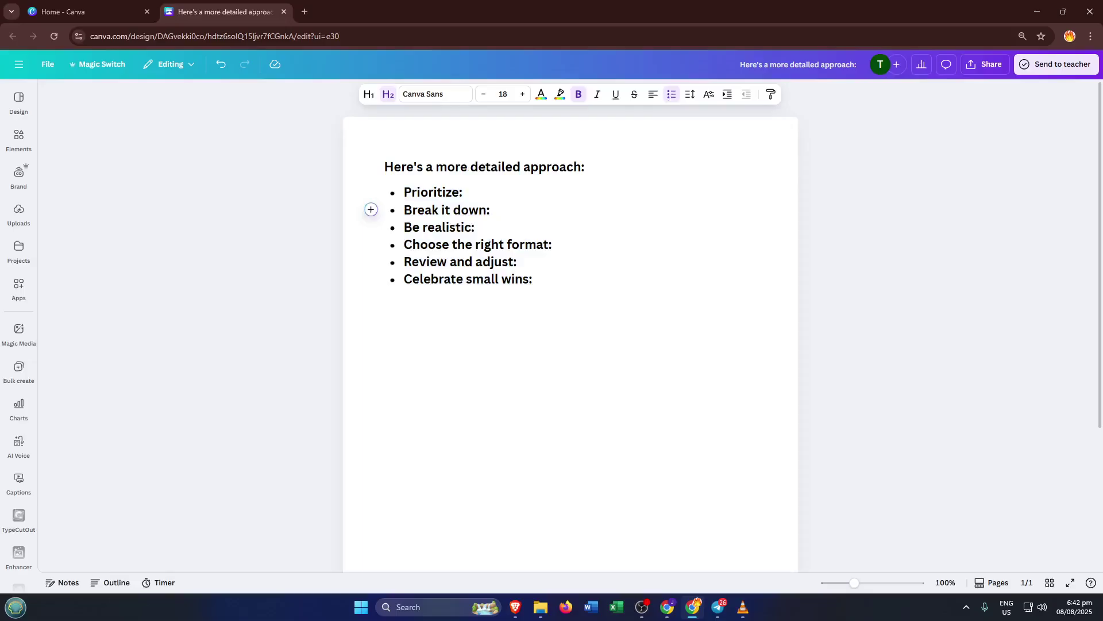
key(ctrl+shift+Up)
key(ctrl+shift+Up)
key(ctrl+shift+Up)
key(ctrl+shift+Up)
key(ctrl+shift+Up)
key(ctrl+shift+Up)
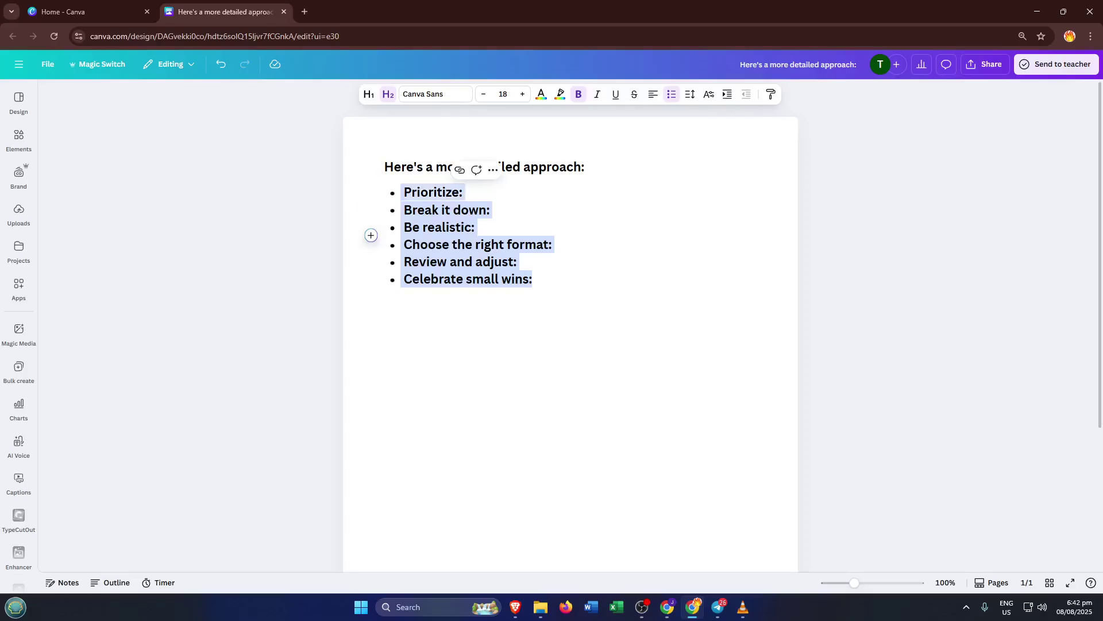
click(670, 97)
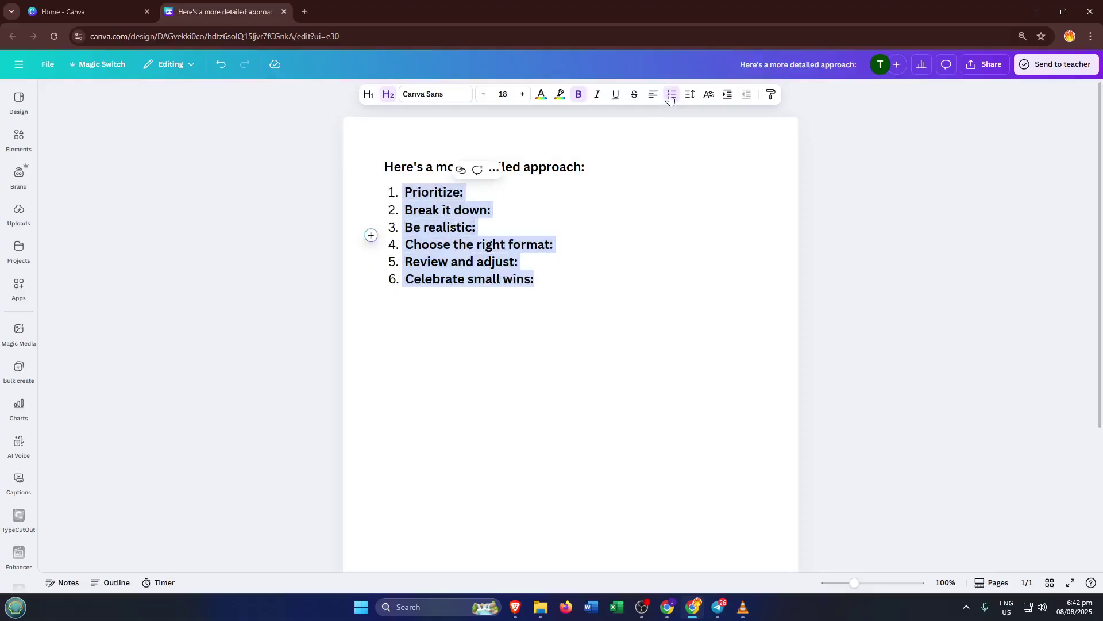
click(670, 96)
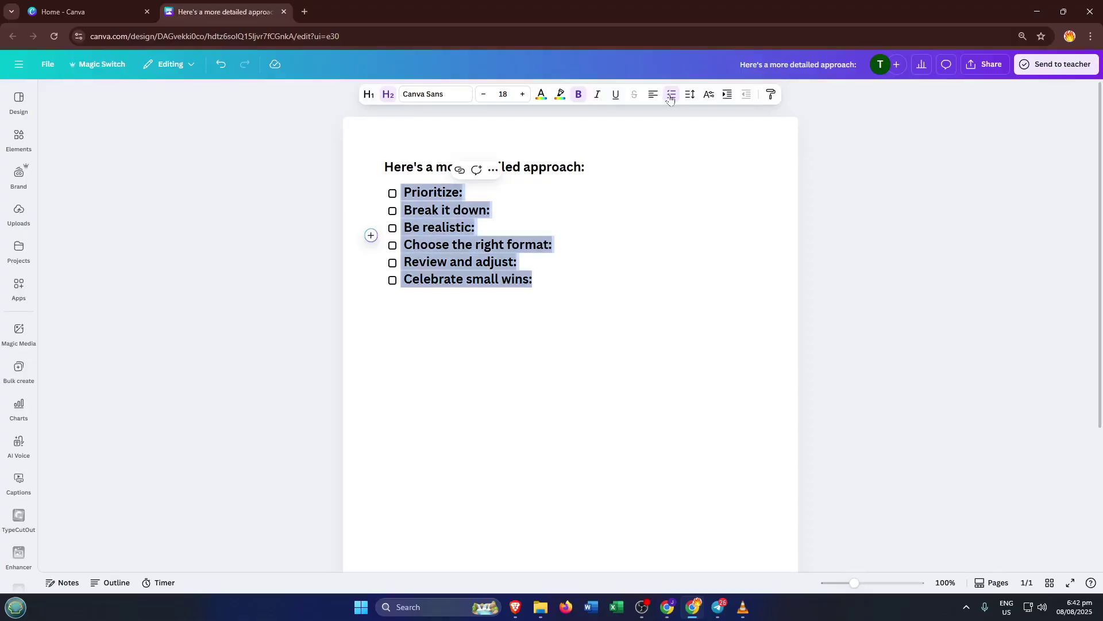
click(670, 97)
click(670, 97)
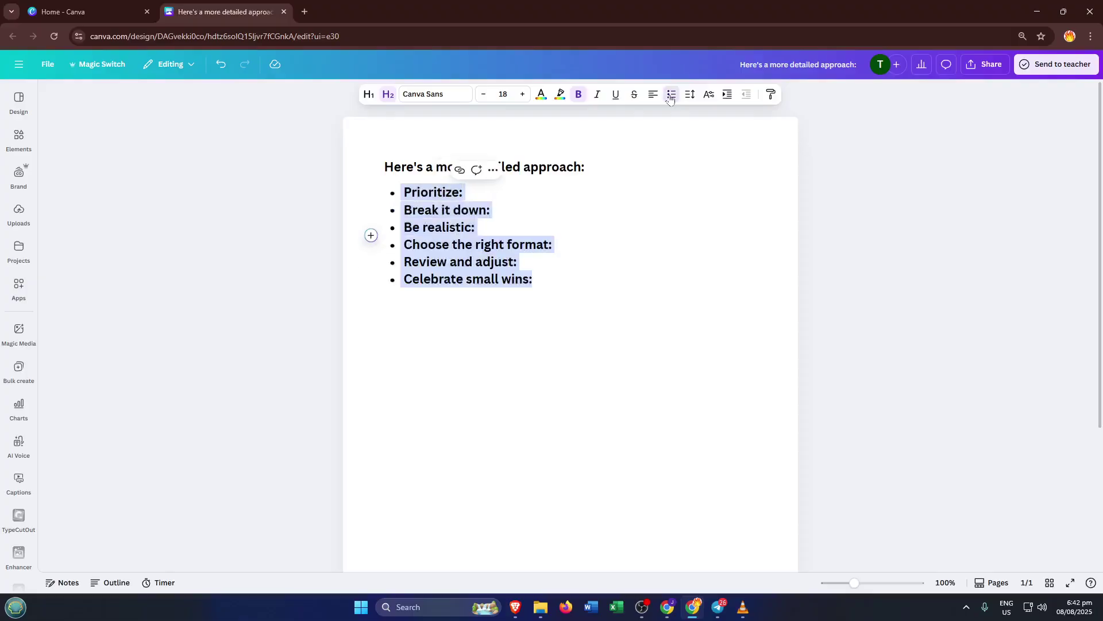
click(669, 97)
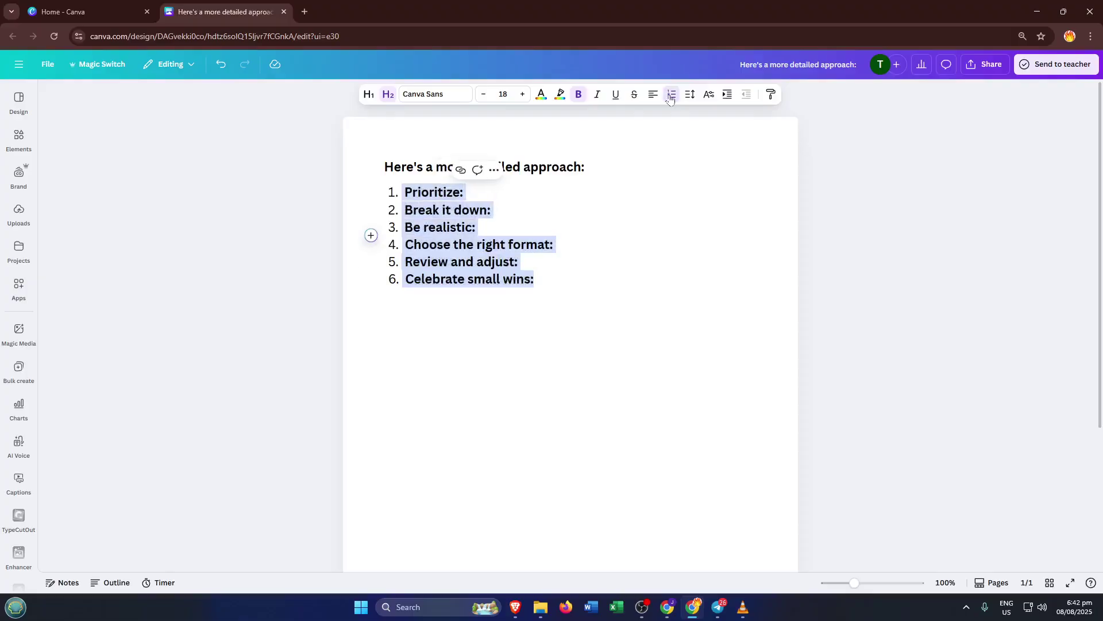
click(669, 96)
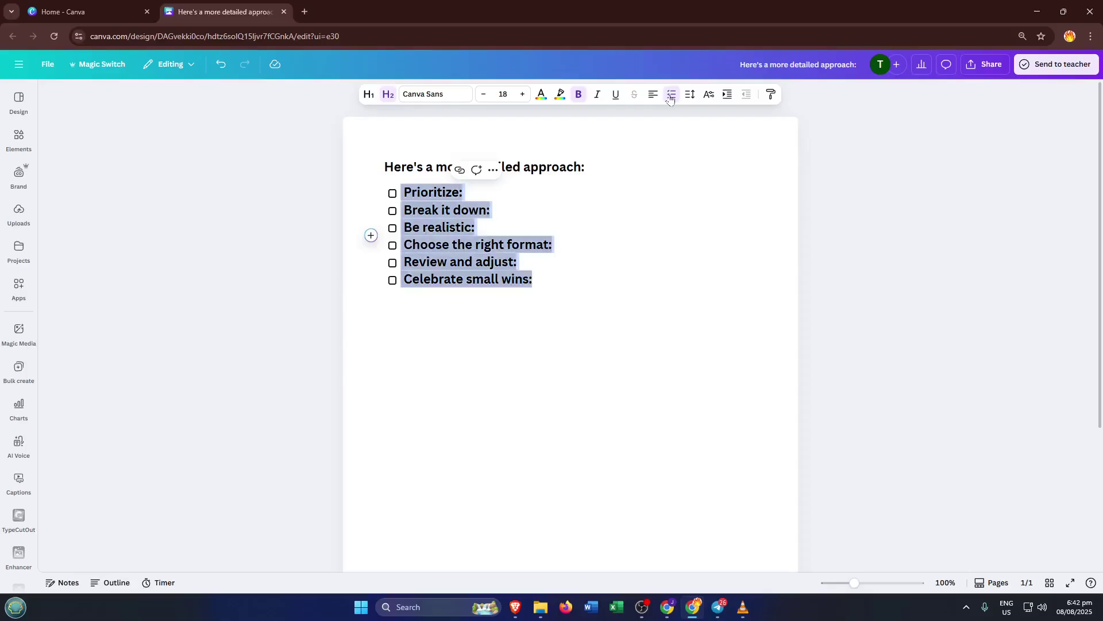
click(669, 96)
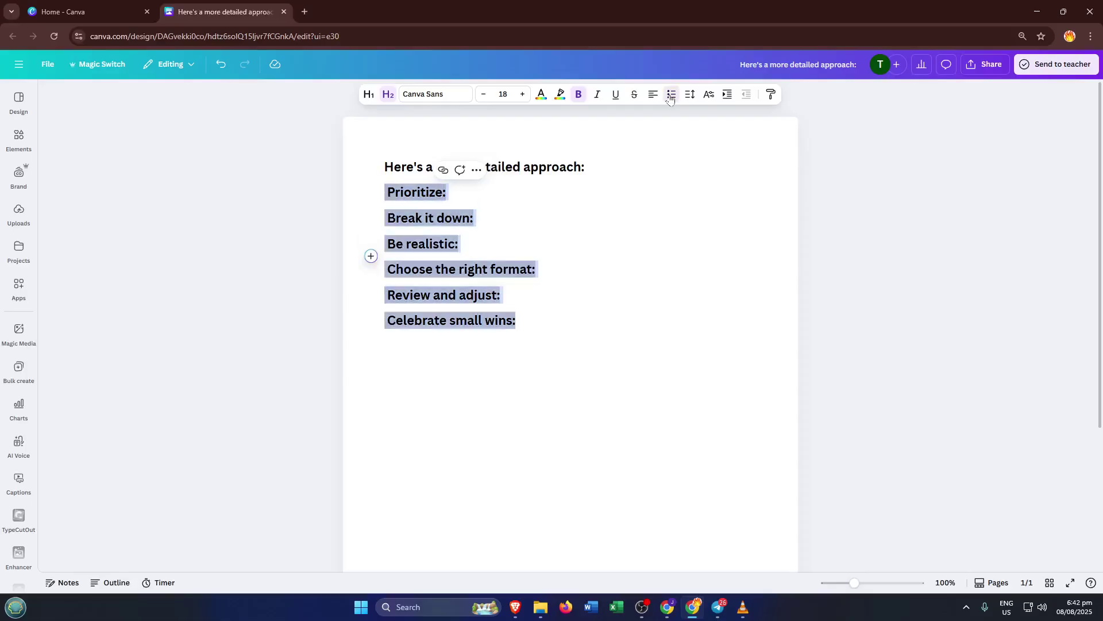
click(670, 97)
Remove the empty subheading line below the bulleted list
click(553, 245)
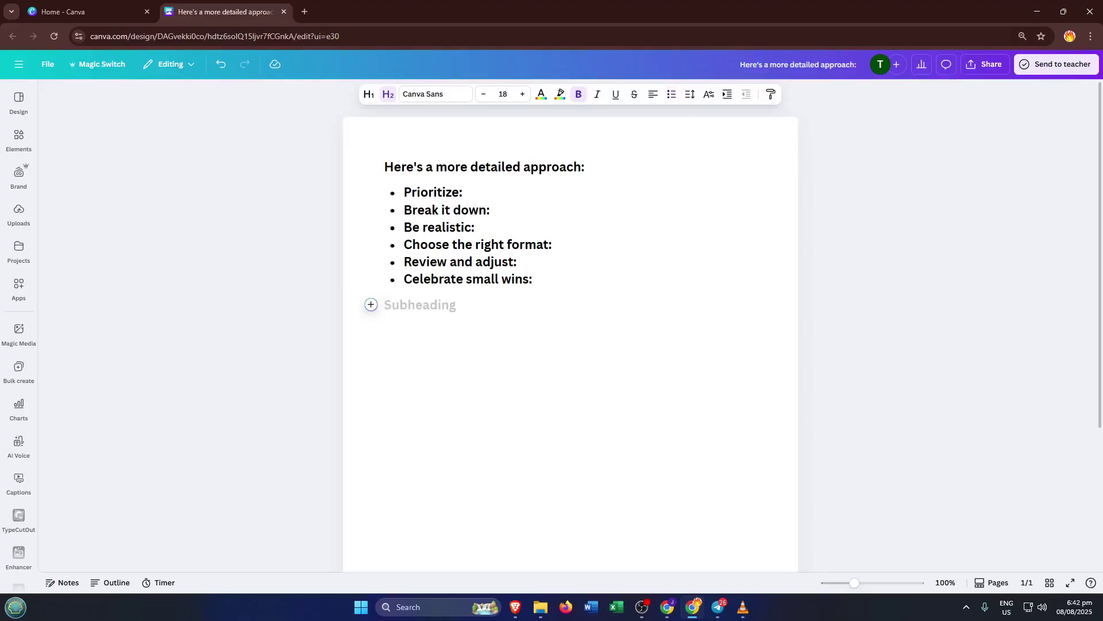
key(BackSpace)
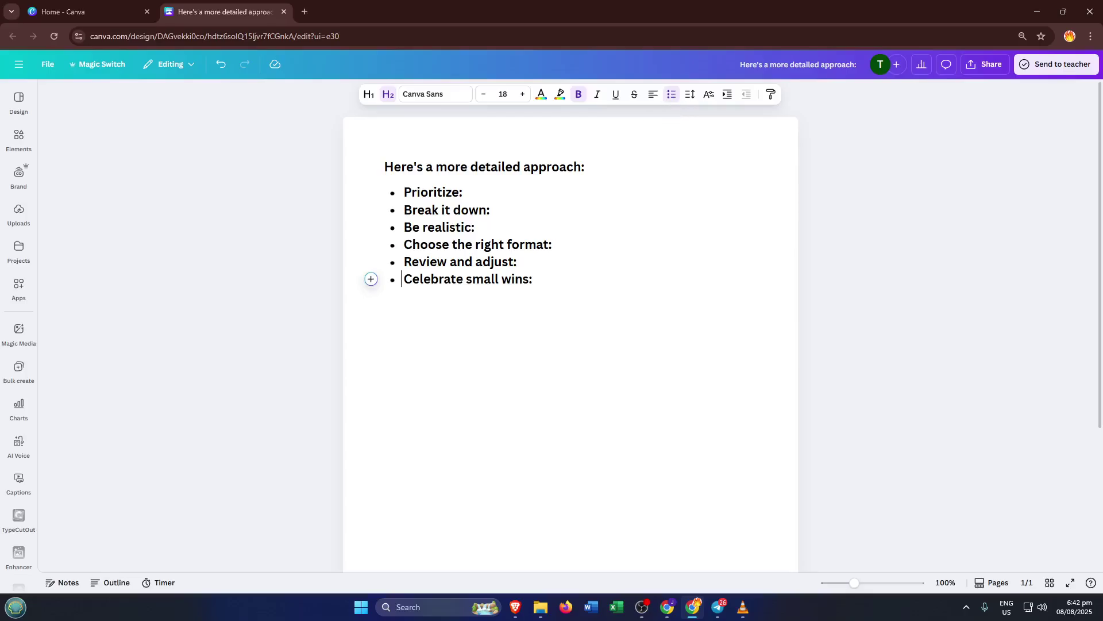
Examine the text options available for the whole bulleted list and for the "Celebrate small wins:" item
drag(404, 192, 533, 279)
right_click(477, 276)
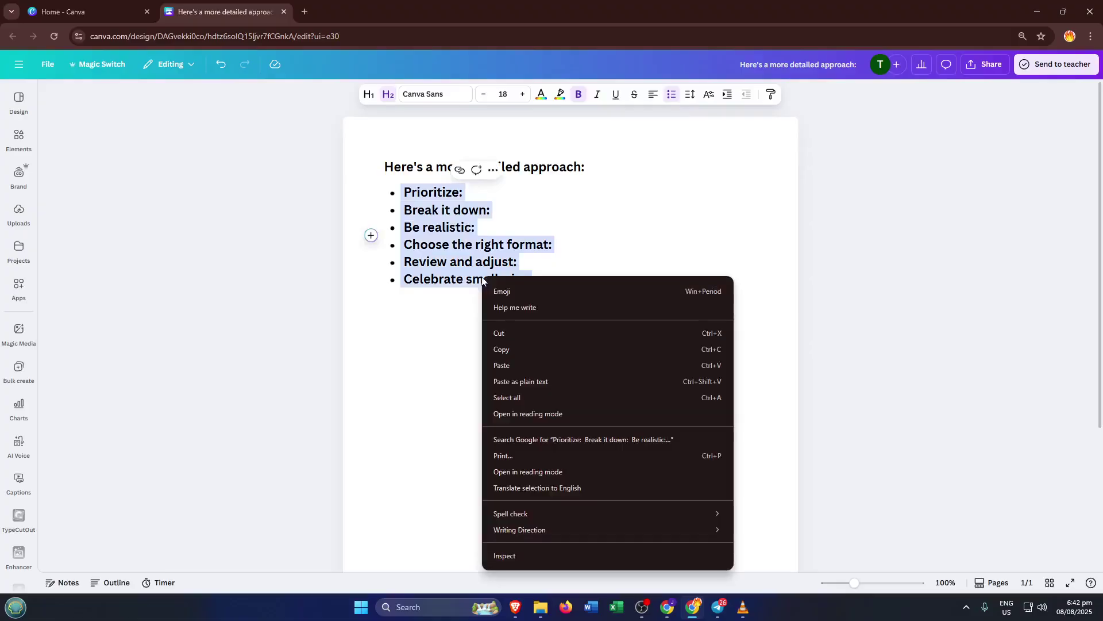
key(Escape)
click(476, 227)
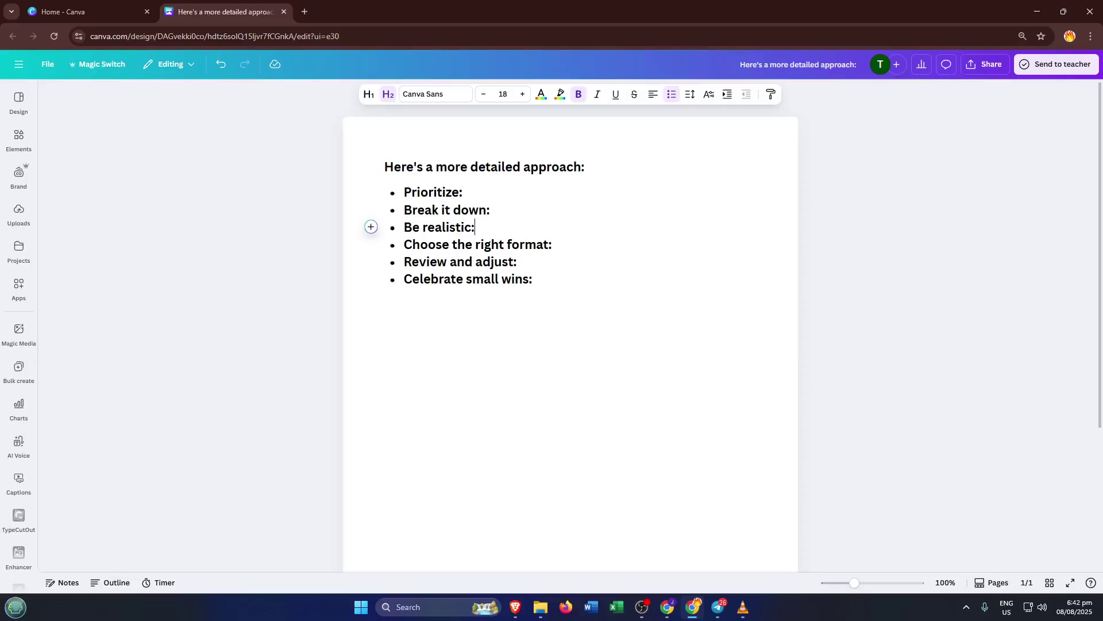
drag(533, 279, 404, 278)
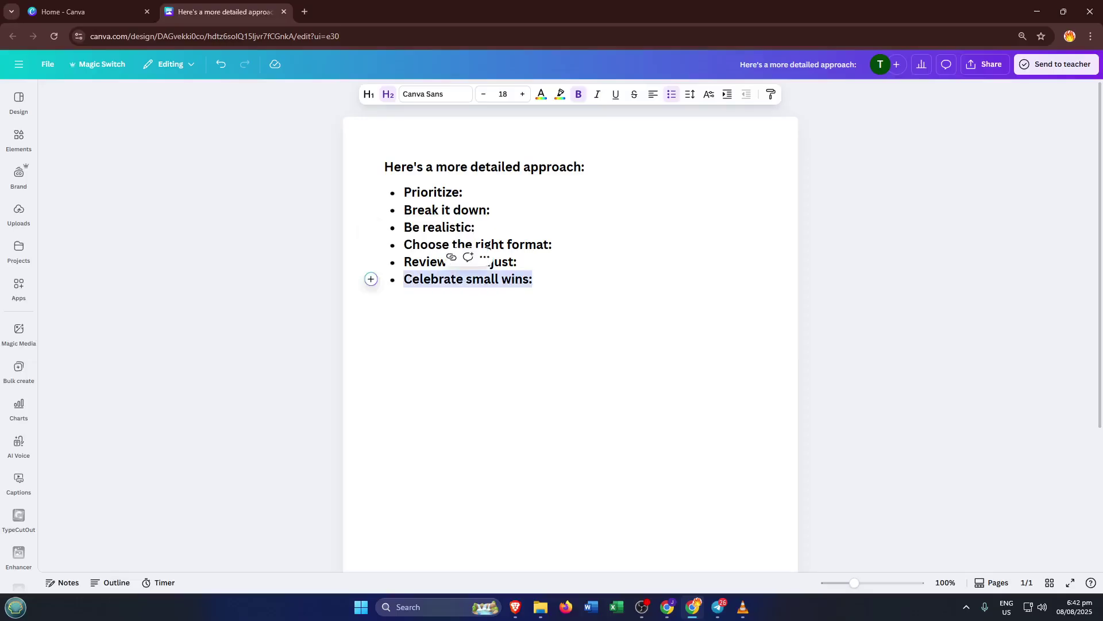
right_click(410, 282)
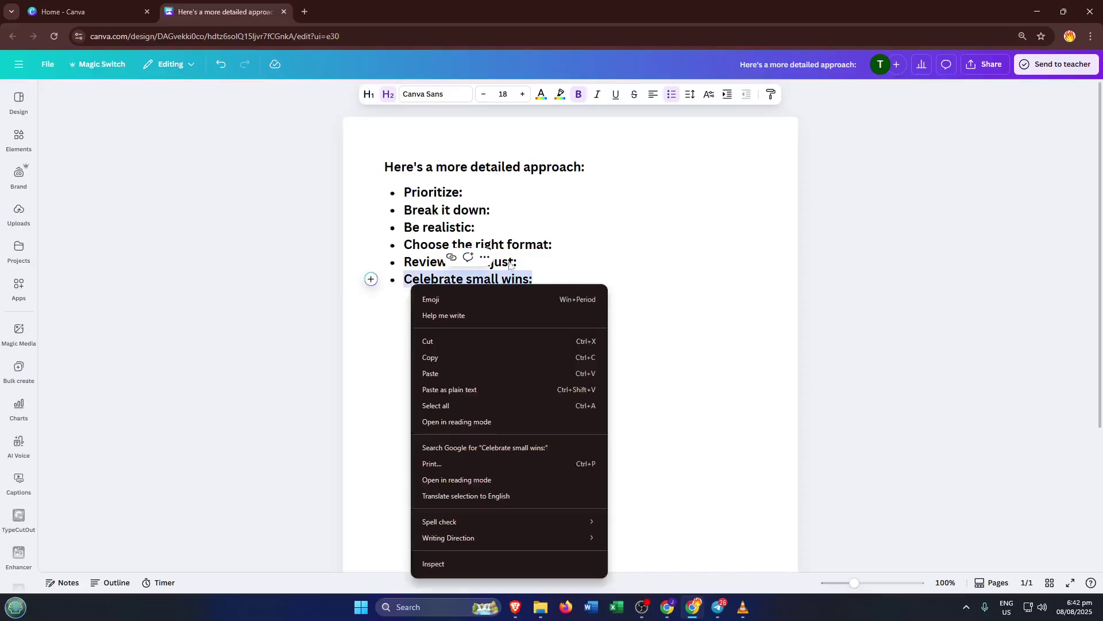
click(486, 259)
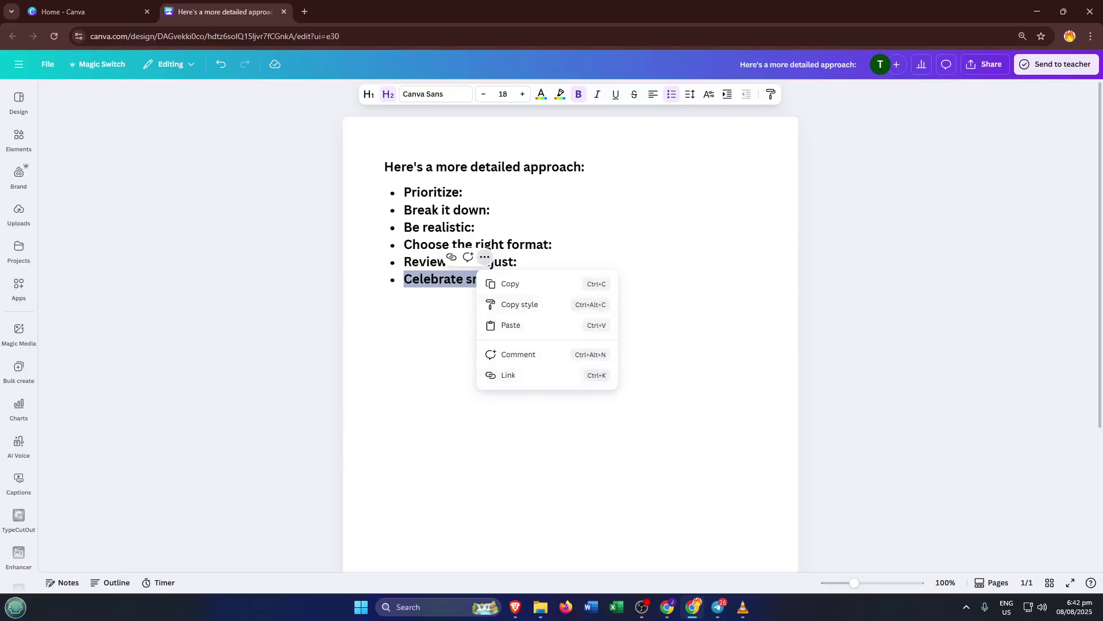
Dismiss the text options and place the text cursor at the end of the "Here's a more detailed approach:" heading
click(491, 210)
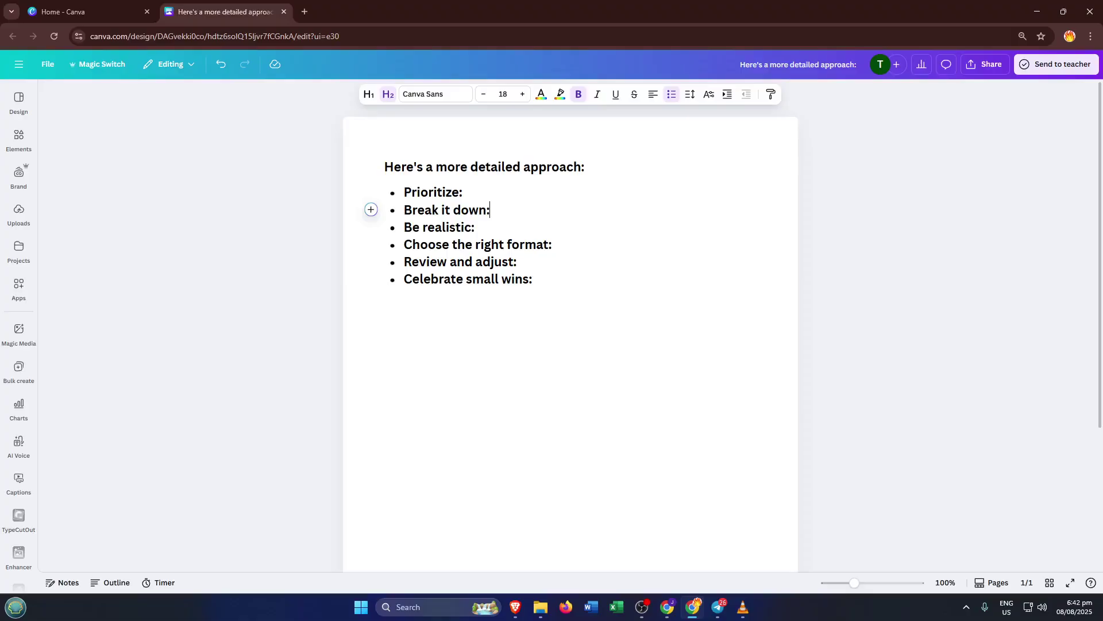
click(463, 192)
click(585, 166)
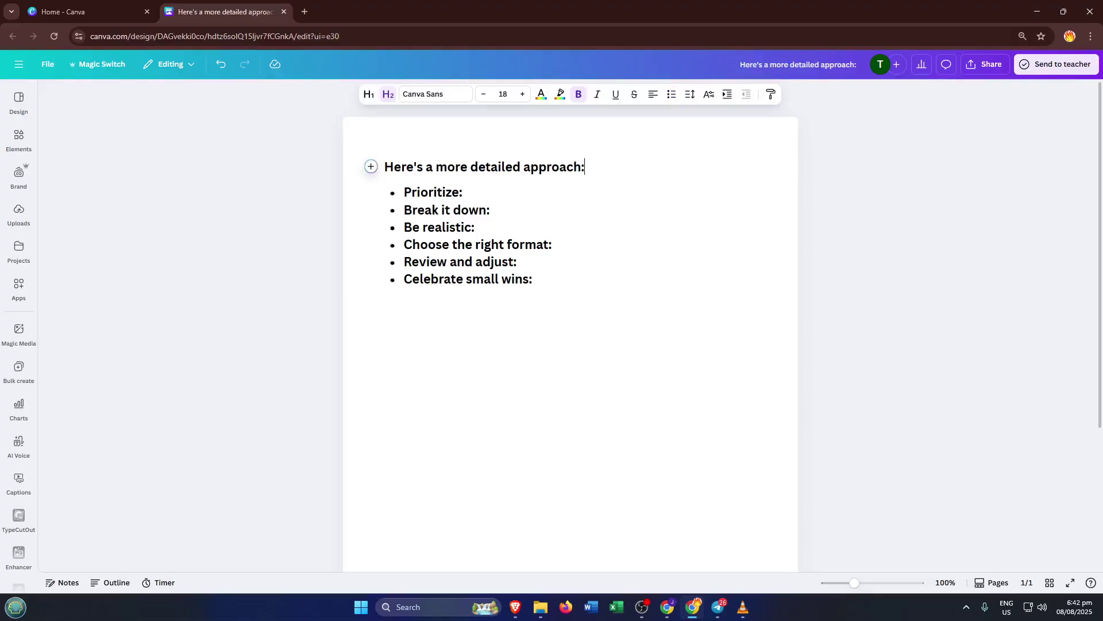